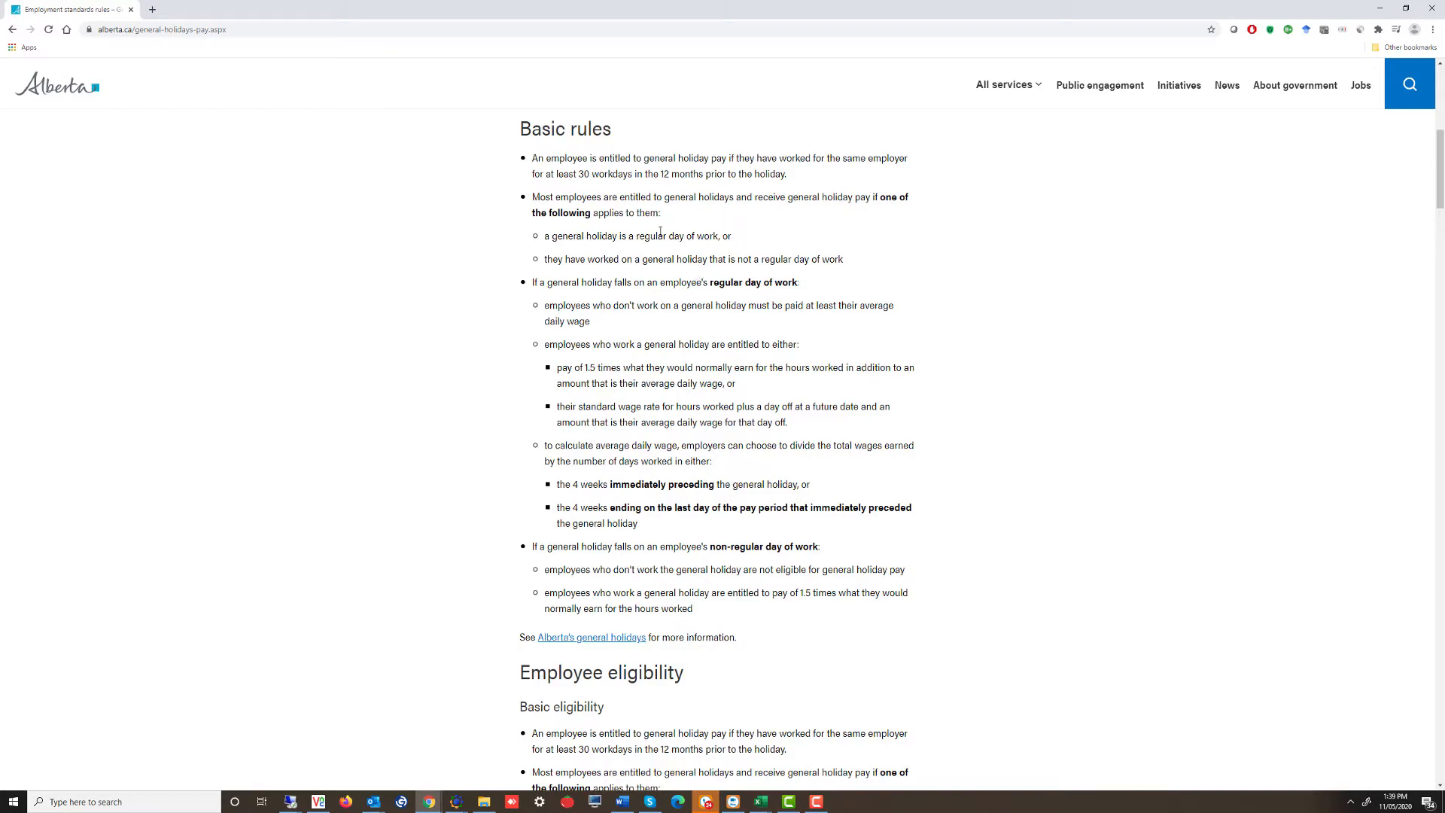
# - Highlight the passage on calculating average daily wage over the 4 weeks before the holiday, and clear the highlight
pyautogui.moveTo(647, 528); pyautogui.dragTo(555, 447)
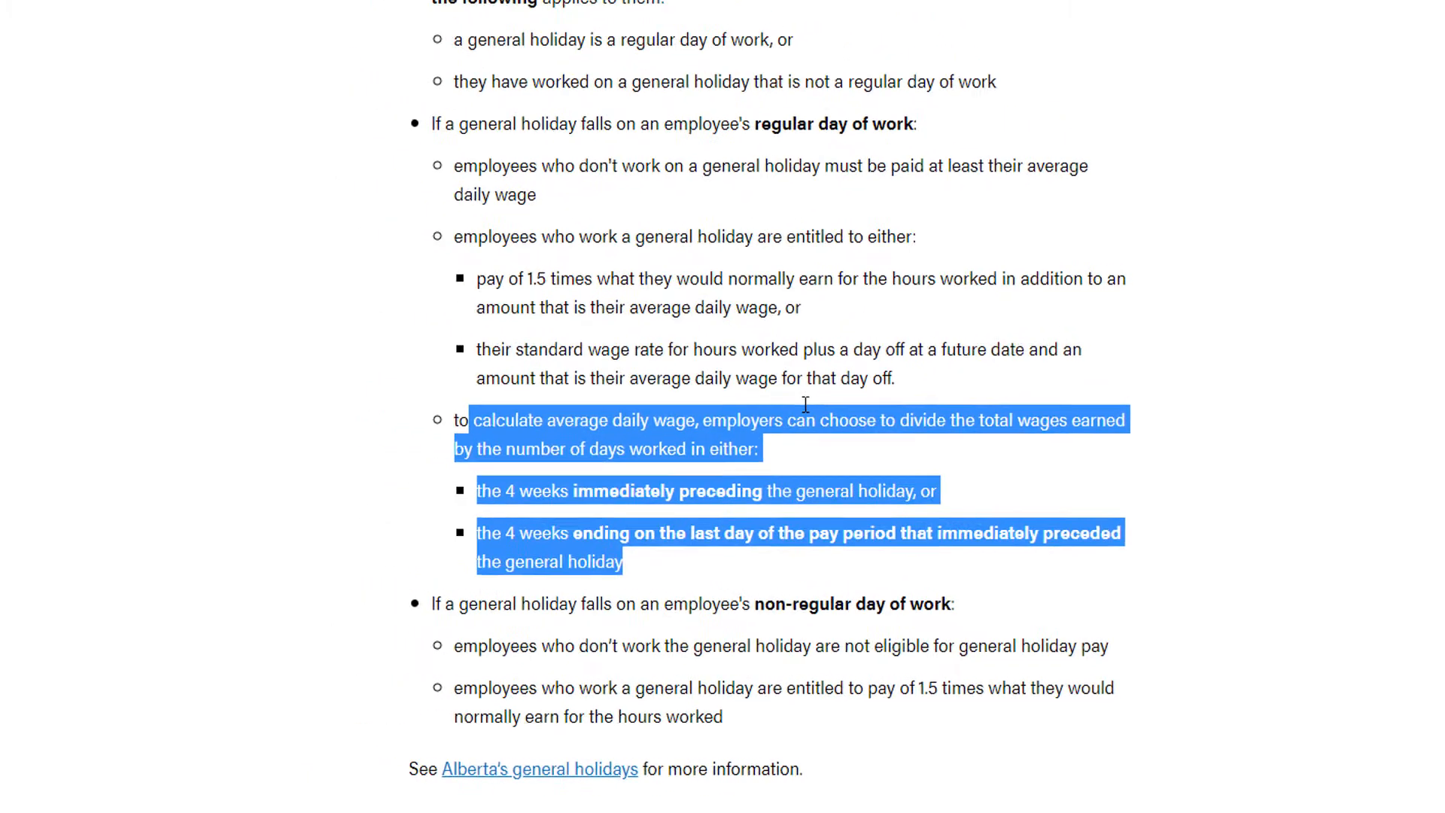
pyautogui.click(1001, 495)
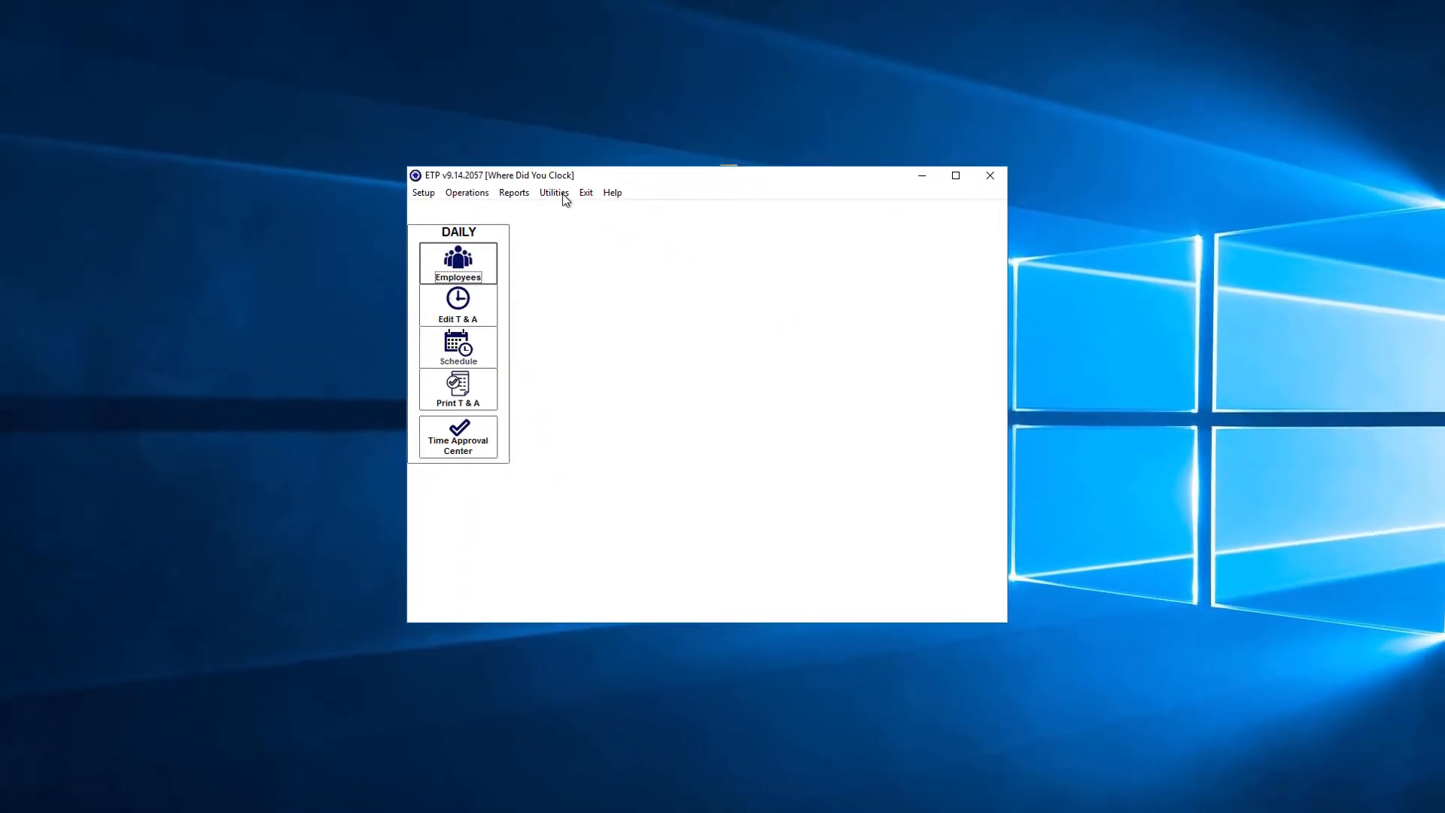
# - Switch to ETP and apply the Alberta "30 Shifts In 365 Days" rule to all departments, statuses and shifts
pyautogui.click(556, 194)
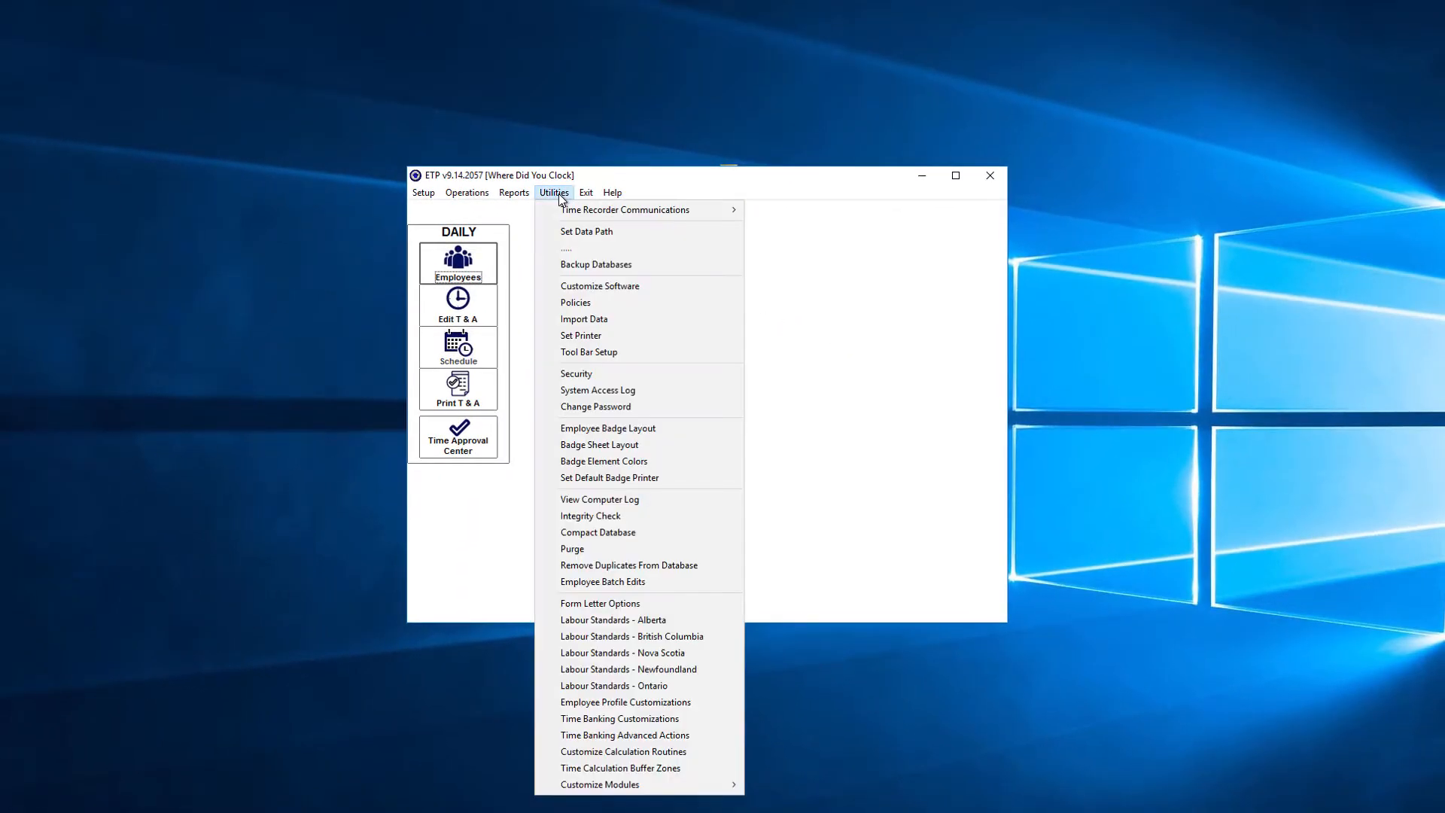
pyautogui.click(576, 621)
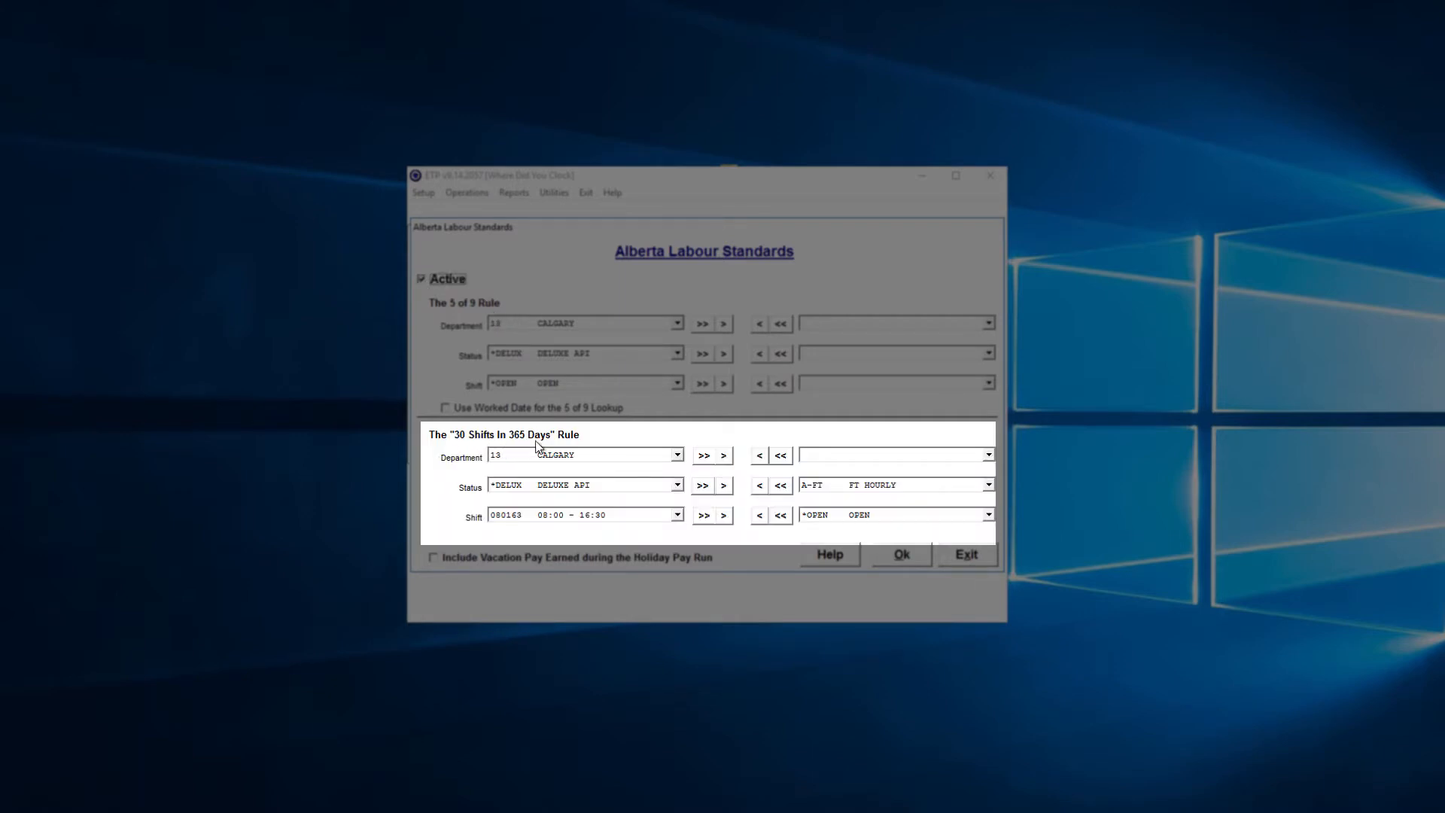
pyautogui.click(703, 456)
pyautogui.click(703, 486)
pyautogui.click(703, 516)
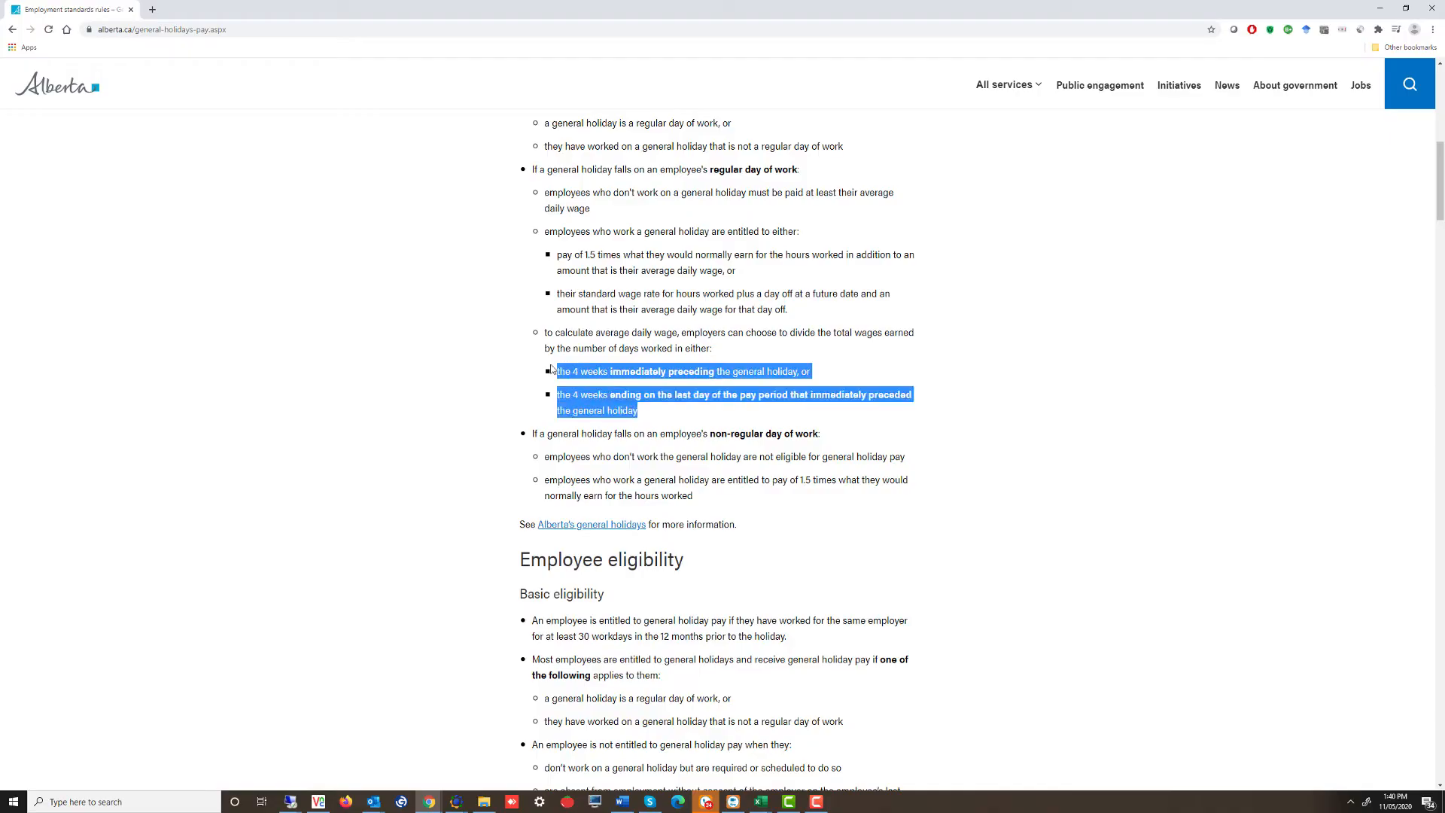
# - Review the 4-week averaging passage, leave the Alberta Labour Standards settings and open the Alberta holiday pay rule
pyautogui.moveTo(551, 368); pyautogui.dragTo(535, 340)
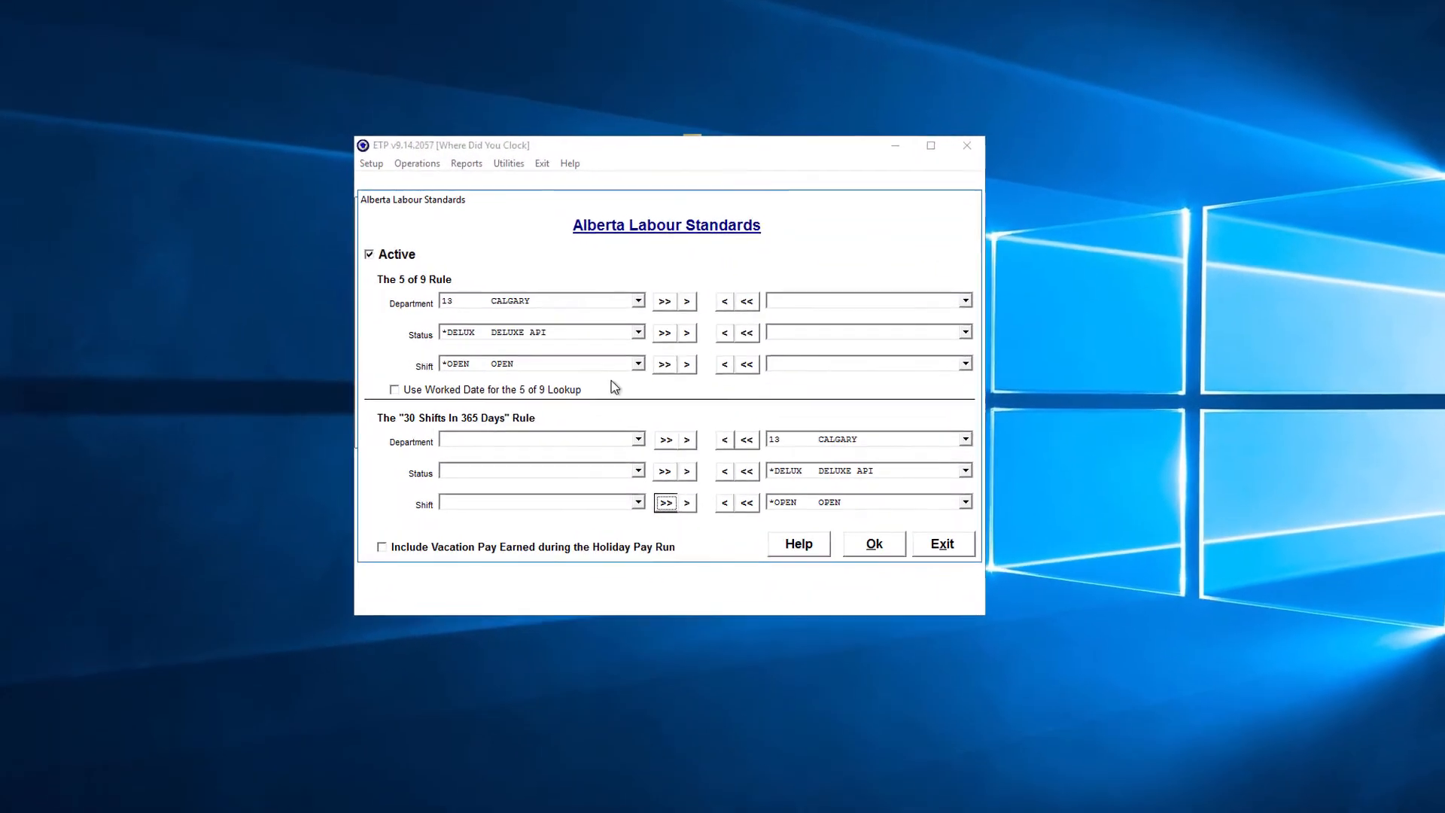
pyautogui.click(942, 544)
pyautogui.click(372, 165)
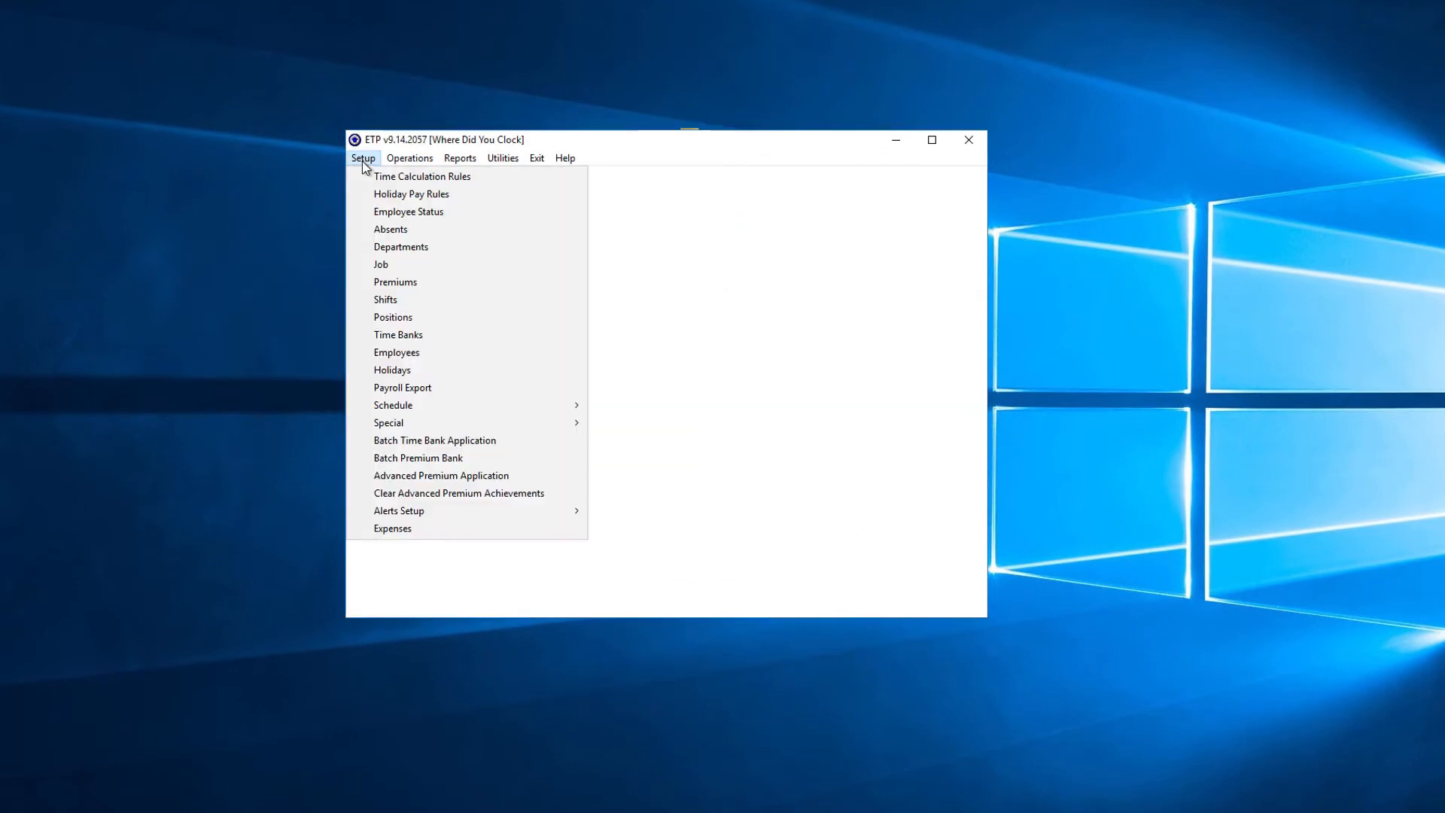
pyautogui.click(384, 197)
pyautogui.doubleClick(562, 313)
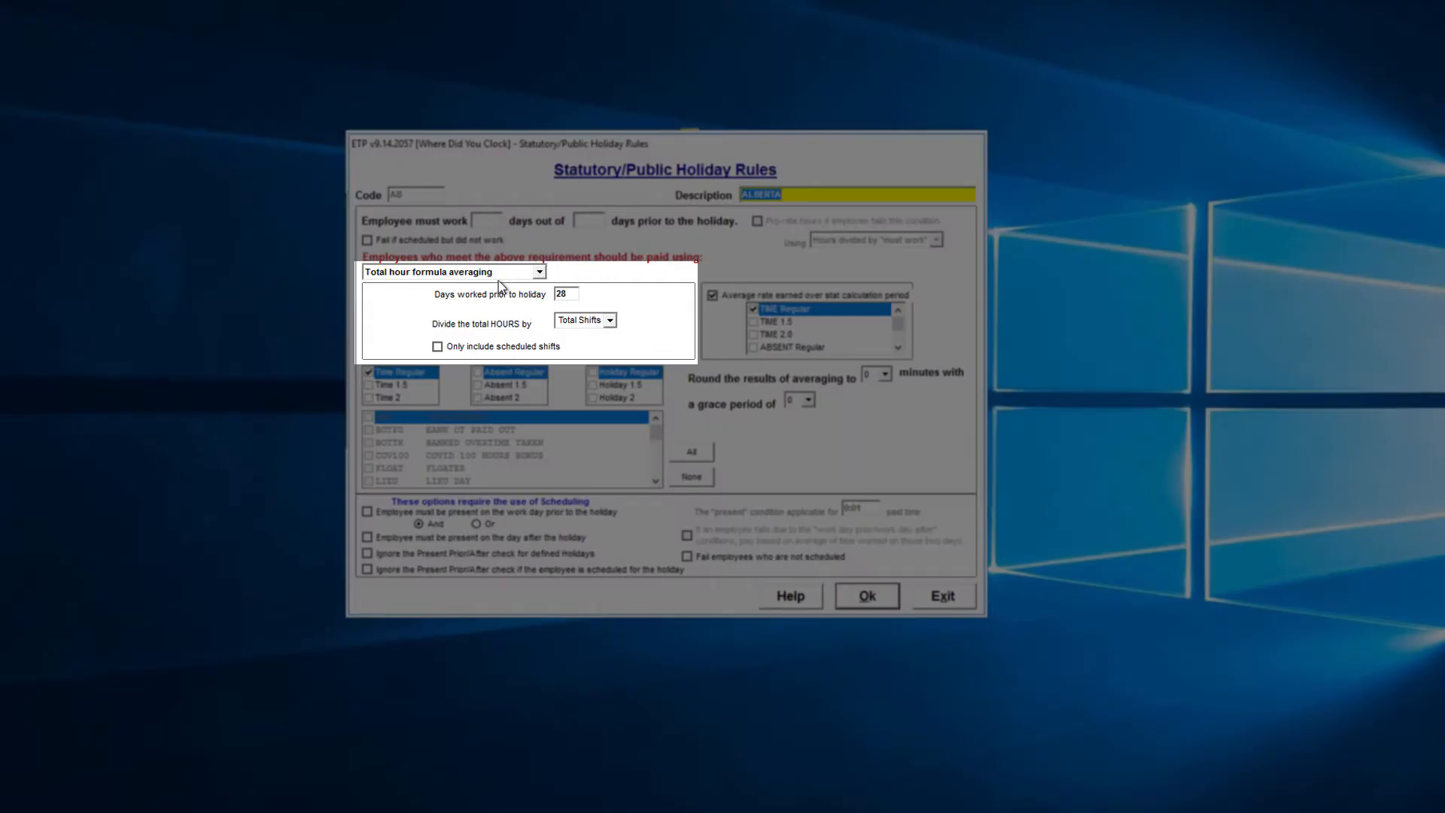
# - Try dividing the total hours by 20 instead of Total Shifts in the Alberta rule's averaging formula
pyautogui.click(563, 293)
pyautogui.hotkey('shift', 'Home')
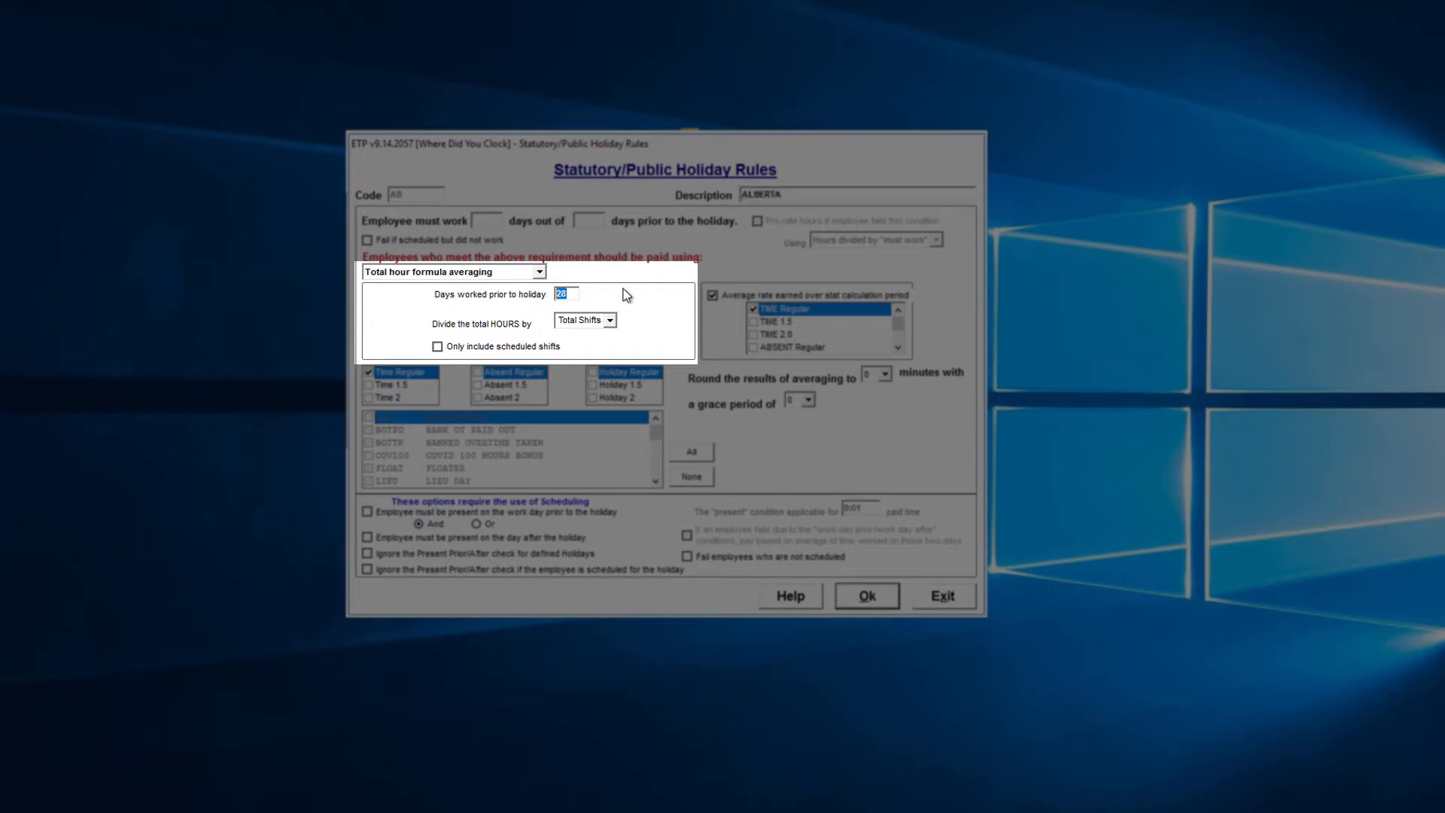
pyautogui.press('Tab')
pyautogui.click(611, 322)
pyautogui.click(580, 336)
pyautogui.write('20')
pyautogui.click(610, 322)
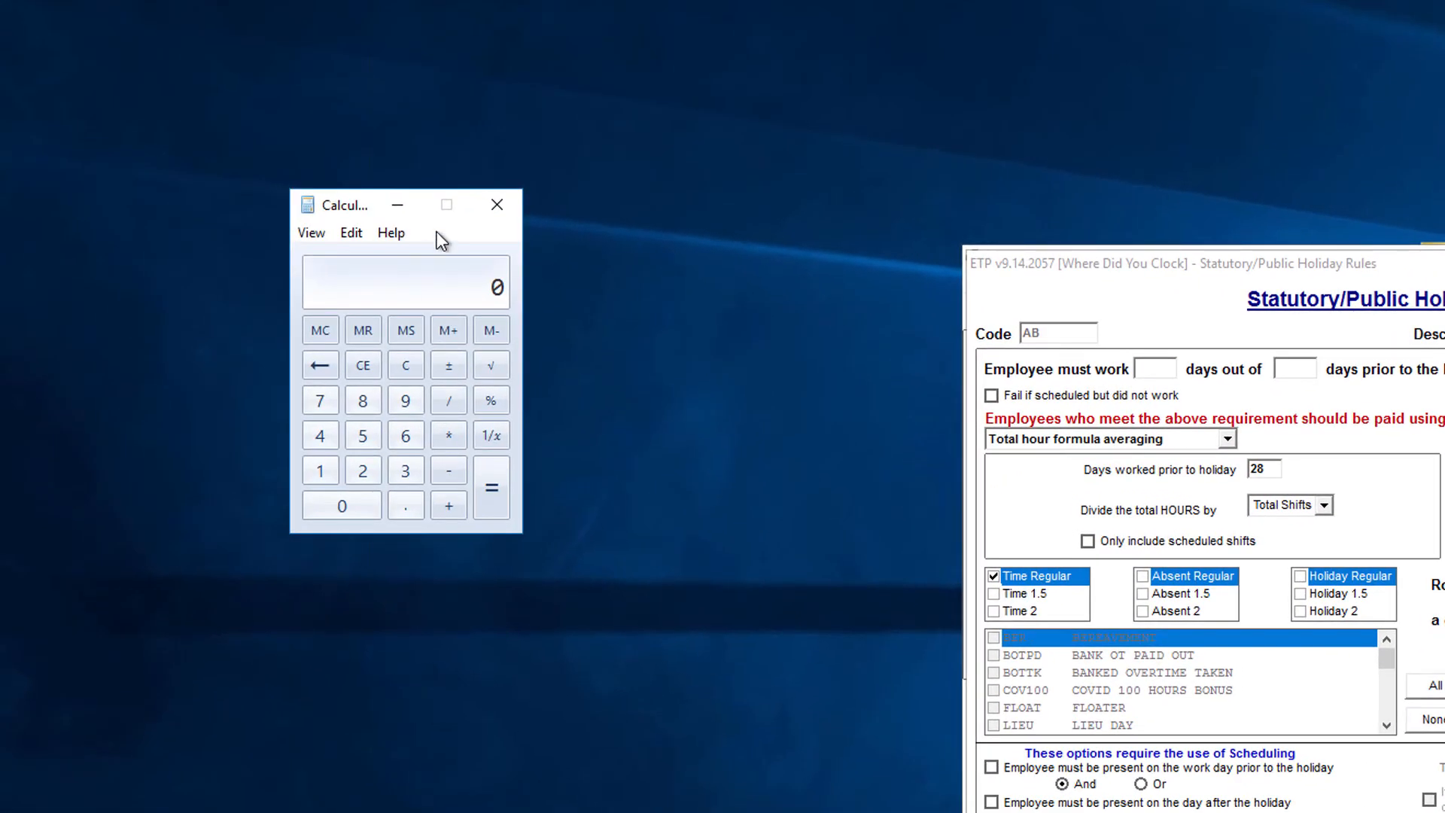
# - Calculate the average of 15 and 20 in the Calculator
pyautogui.write('15')
pyautogui.press('+')
pyautogui.write('20')
pyautogui.press('Return')
pyautogui.press('/')
pyautogui.write('2')
pyautogui.press('Return')
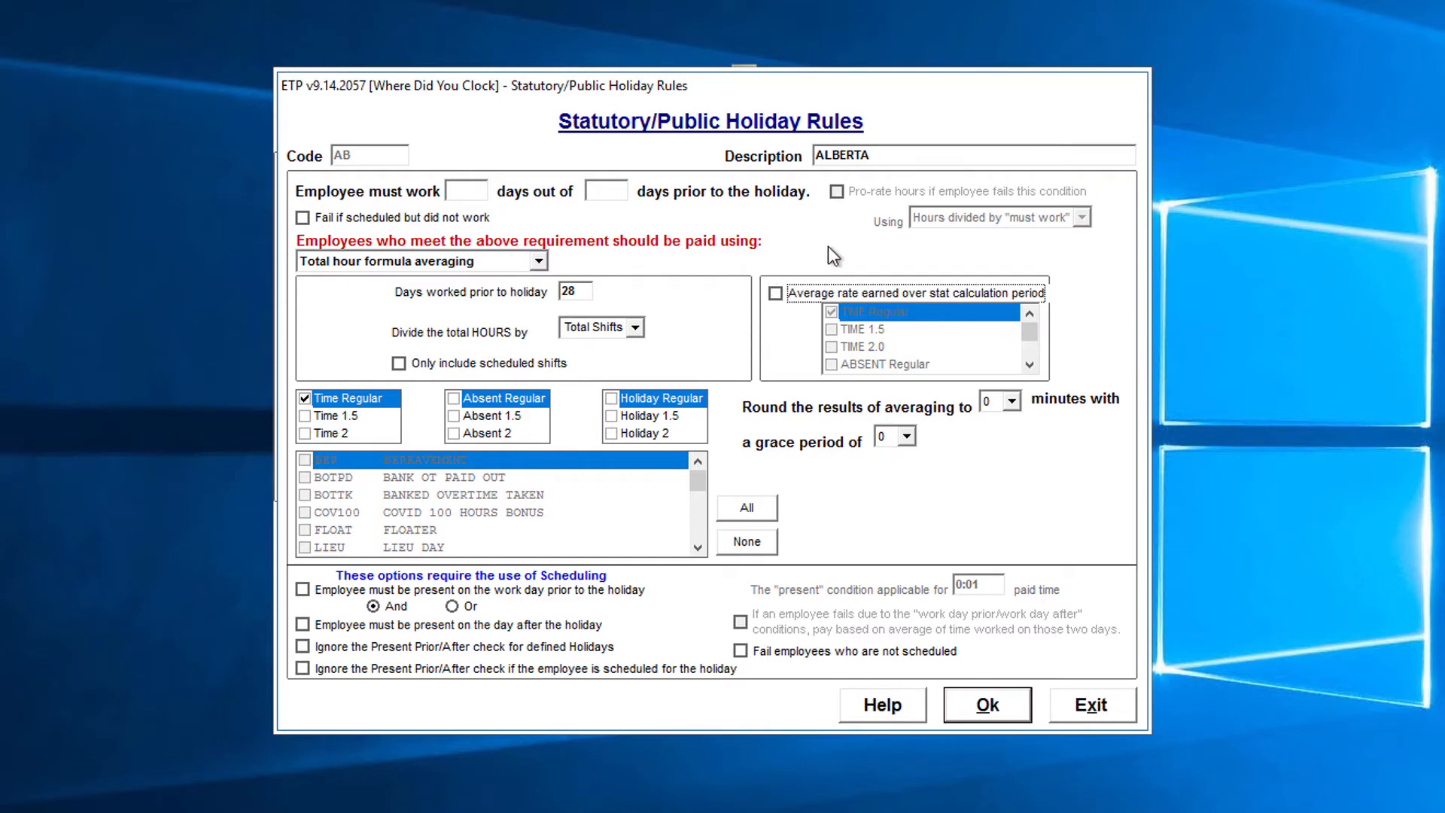
# - Enable averaging the rate earned over the stat calculation period for the Alberta holiday rule and save it
pyautogui.click(775, 293)
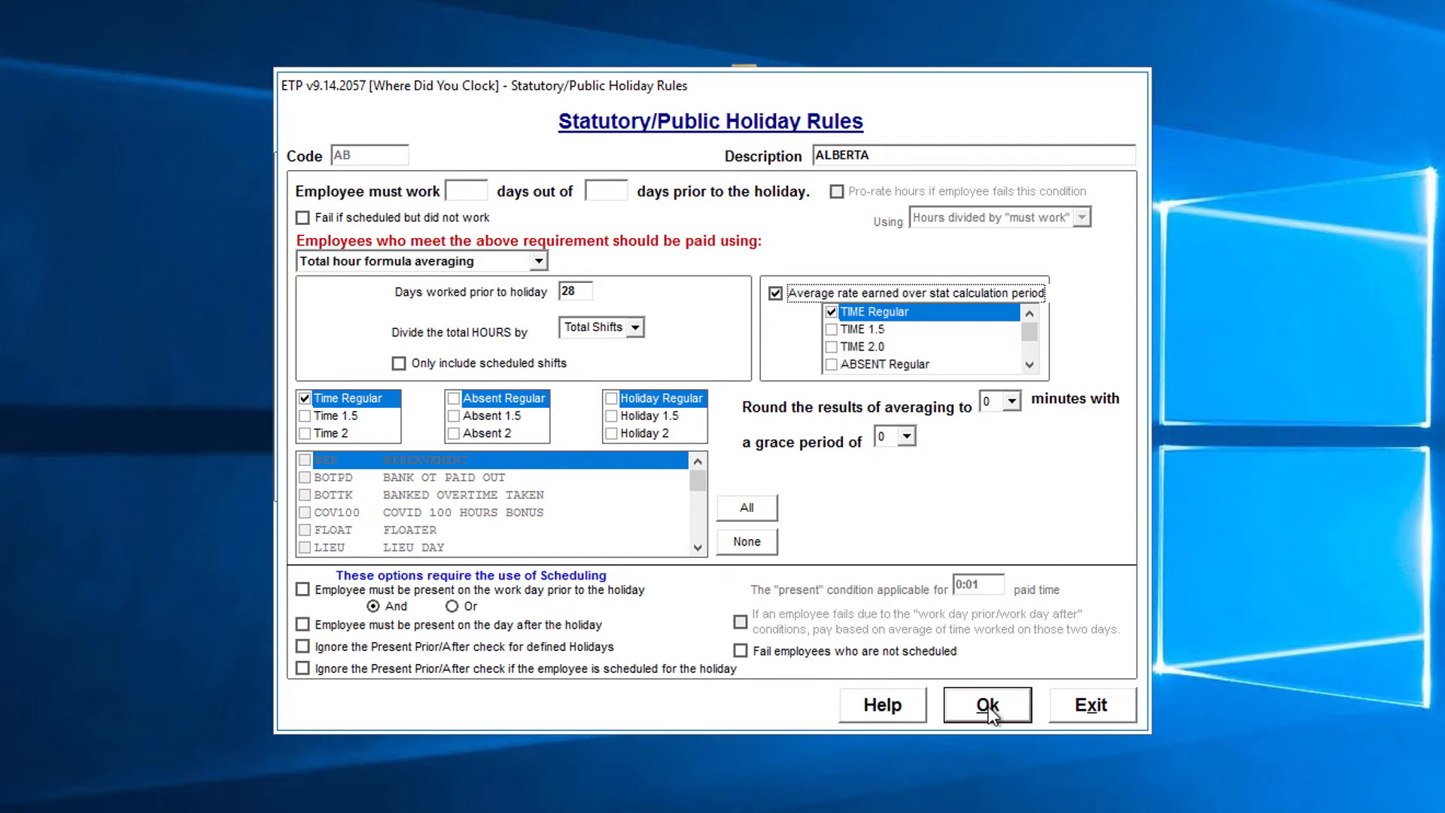
pyautogui.click(988, 708)
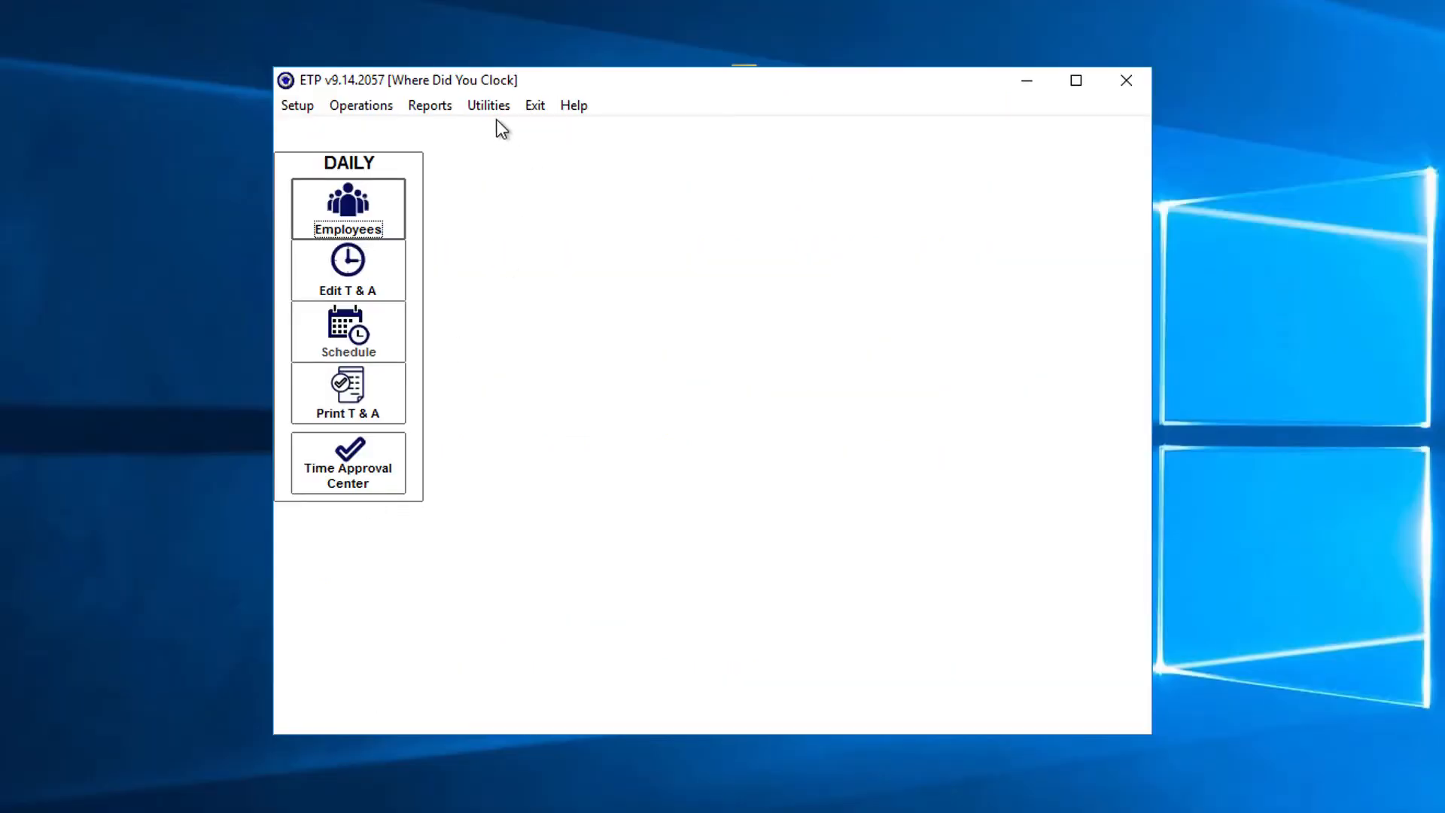
# - Reopen the Alberta Labour Standards settings and apply the 5 of 9 rule to all departments, statuses and shifts
pyautogui.click(491, 106)
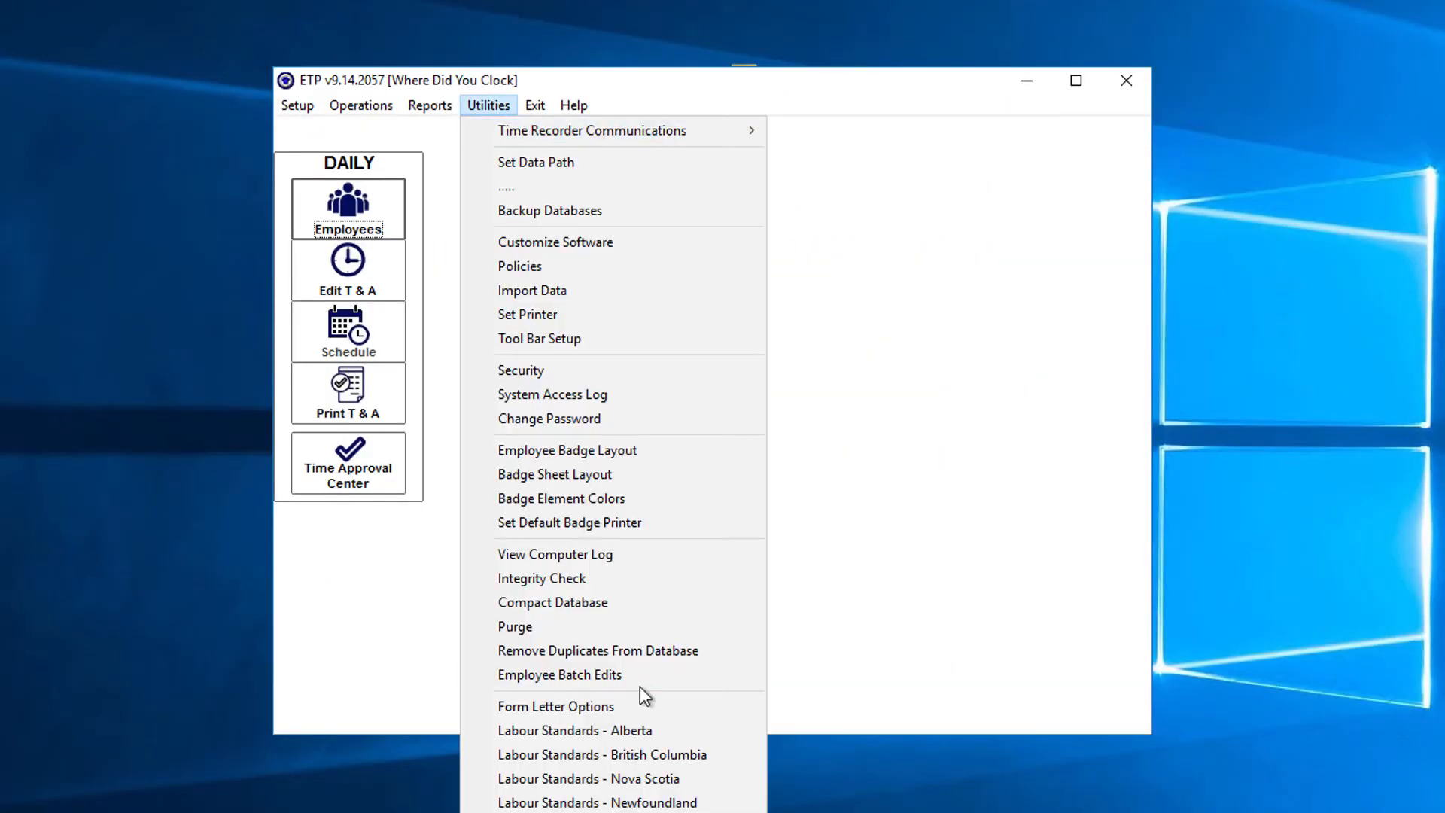
pyautogui.click(612, 732)
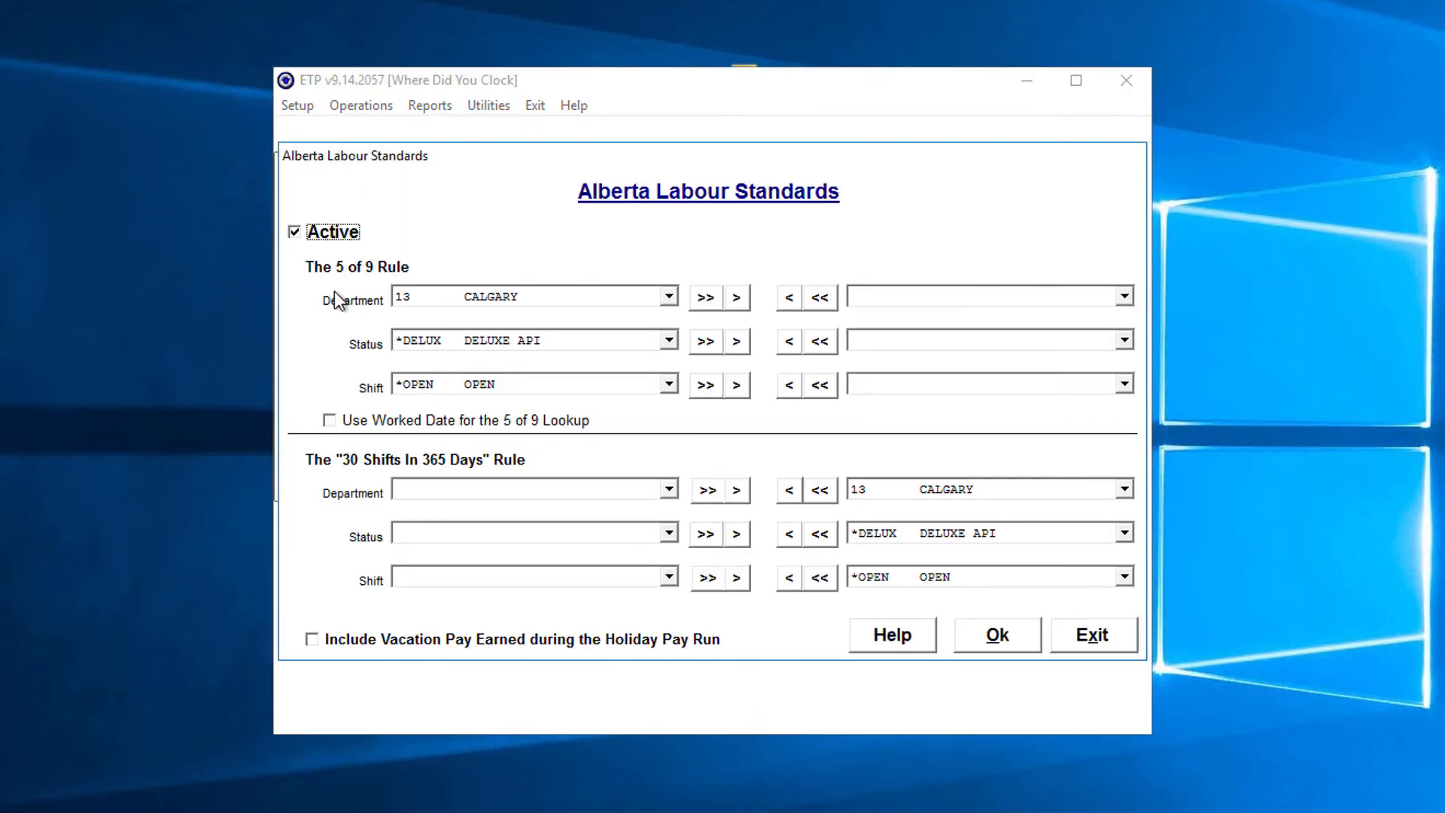
pyautogui.click(706, 298)
pyautogui.click(705, 342)
pyautogui.click(707, 385)
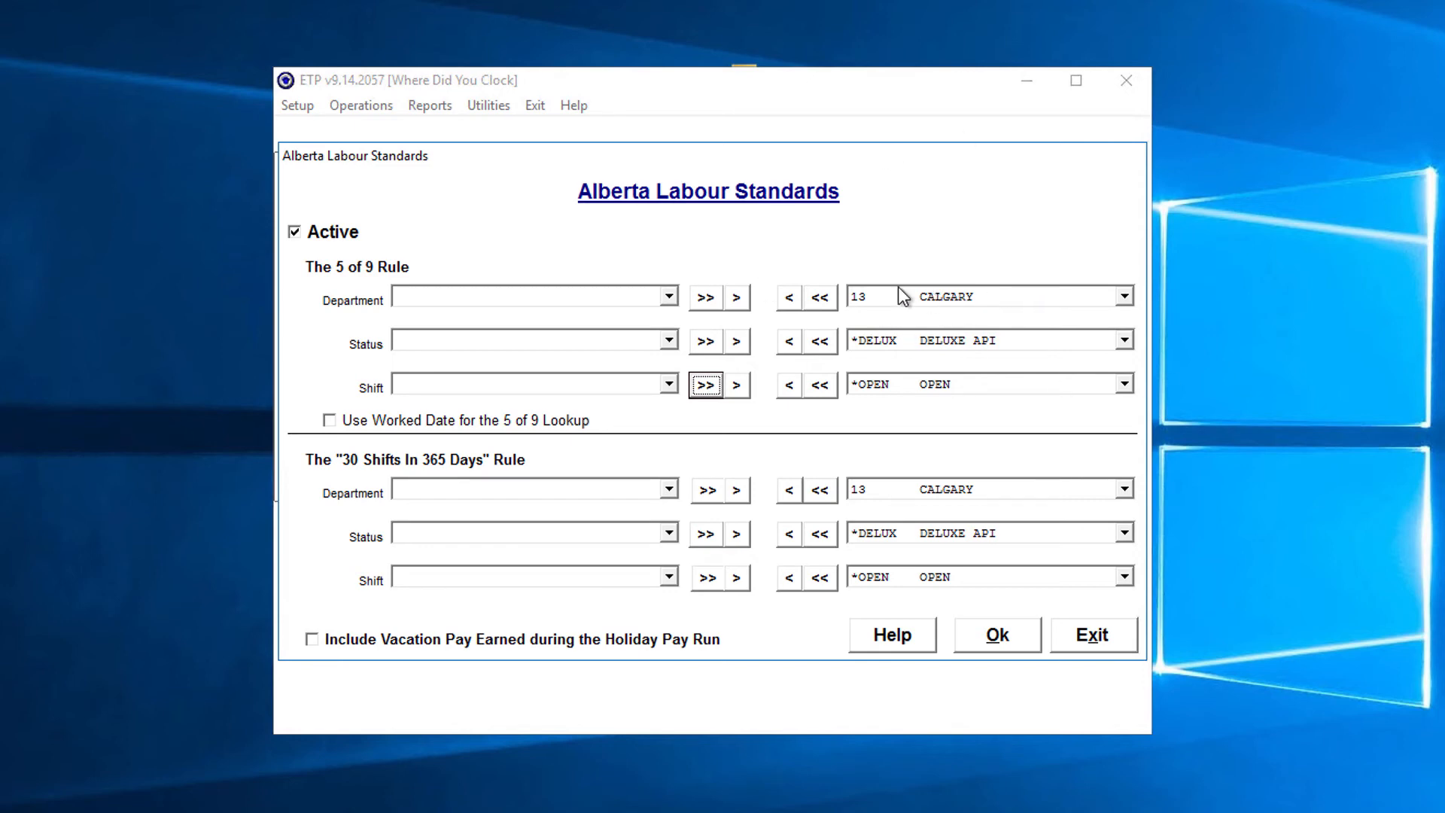
# - Remove the Vancouver and Toronto departments from the 5 of 9 rule and check the list of excluded departments
pyautogui.click(1125, 295)
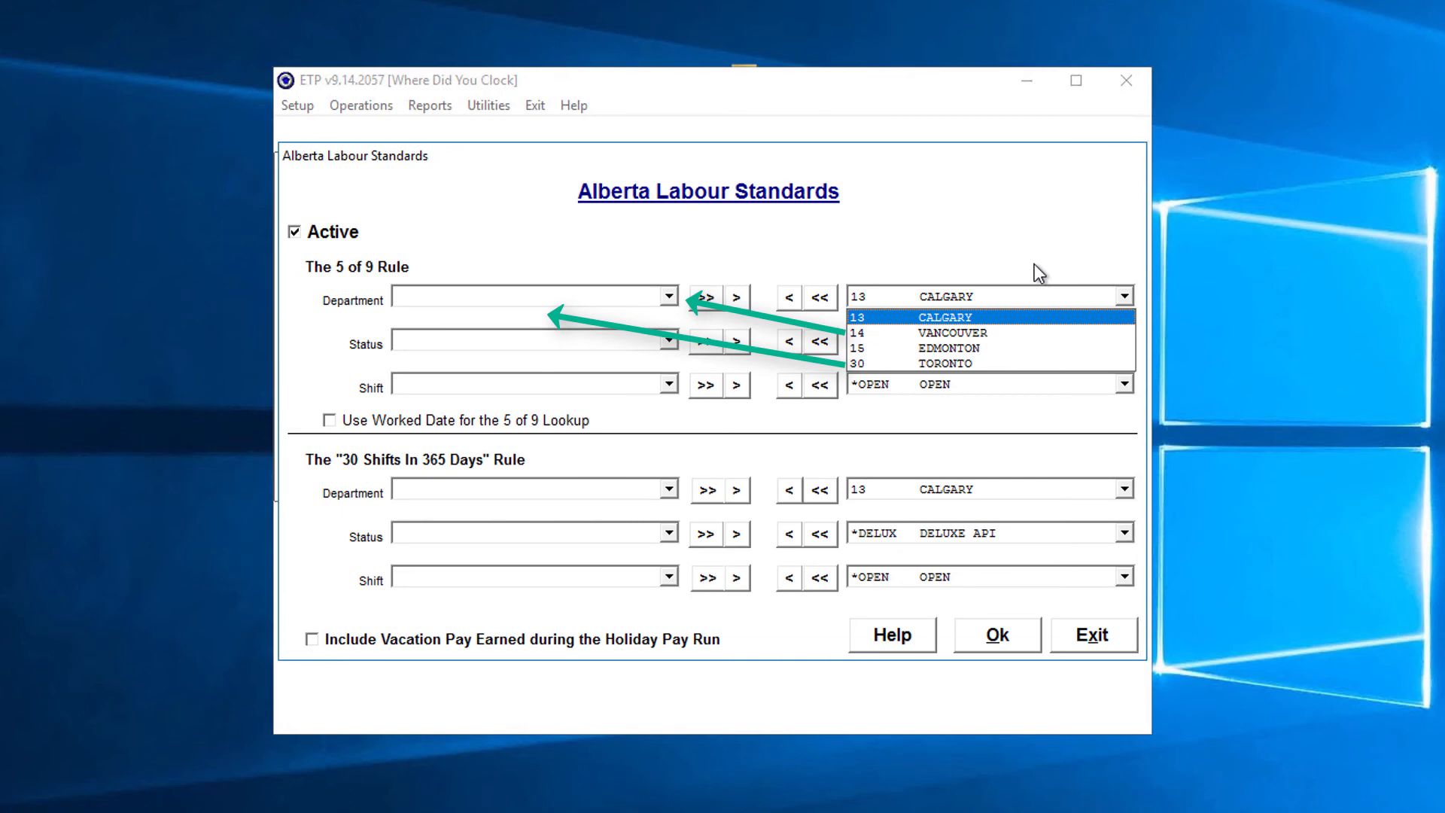
pyautogui.click(953, 334)
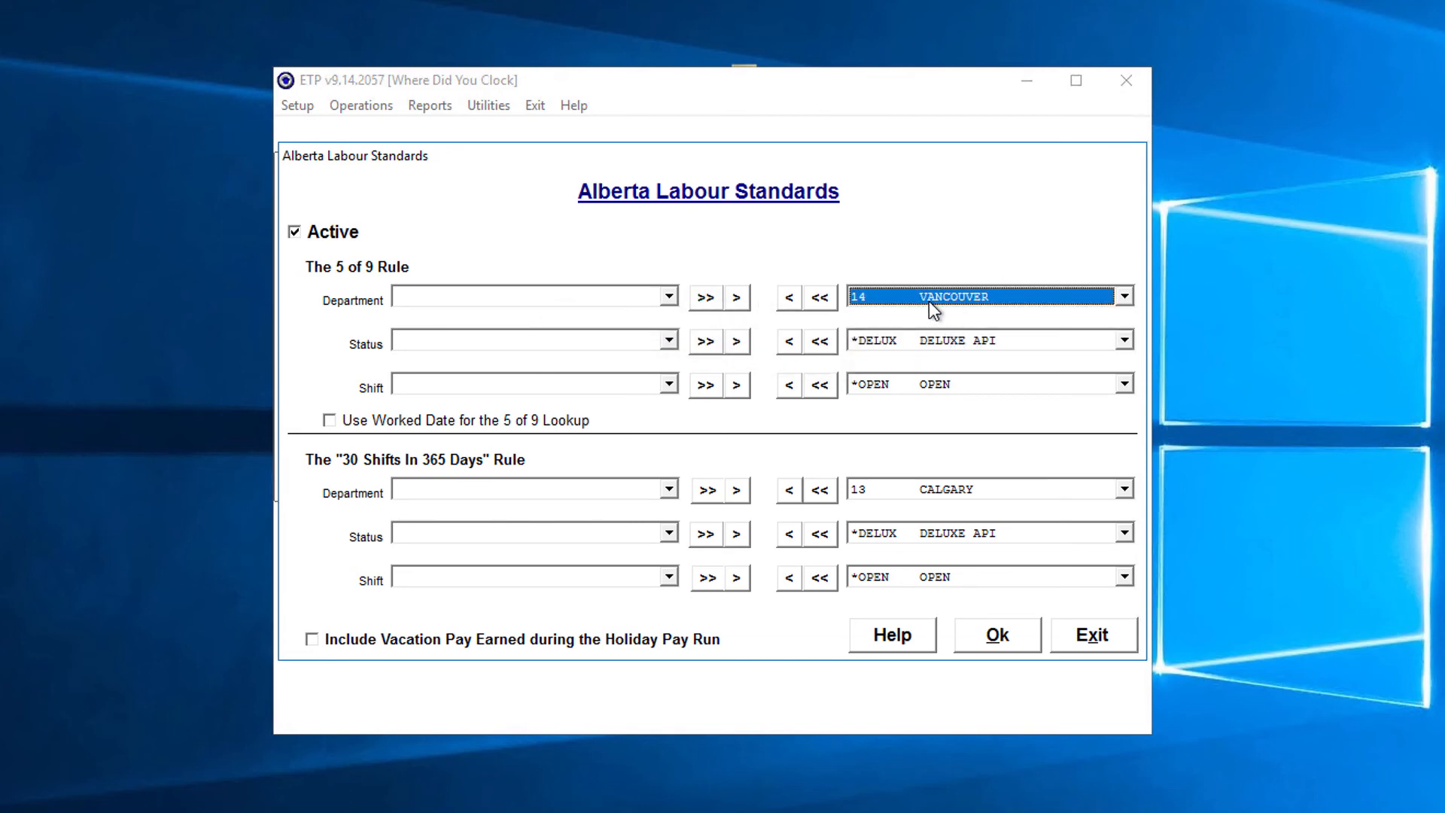
pyautogui.click(791, 301)
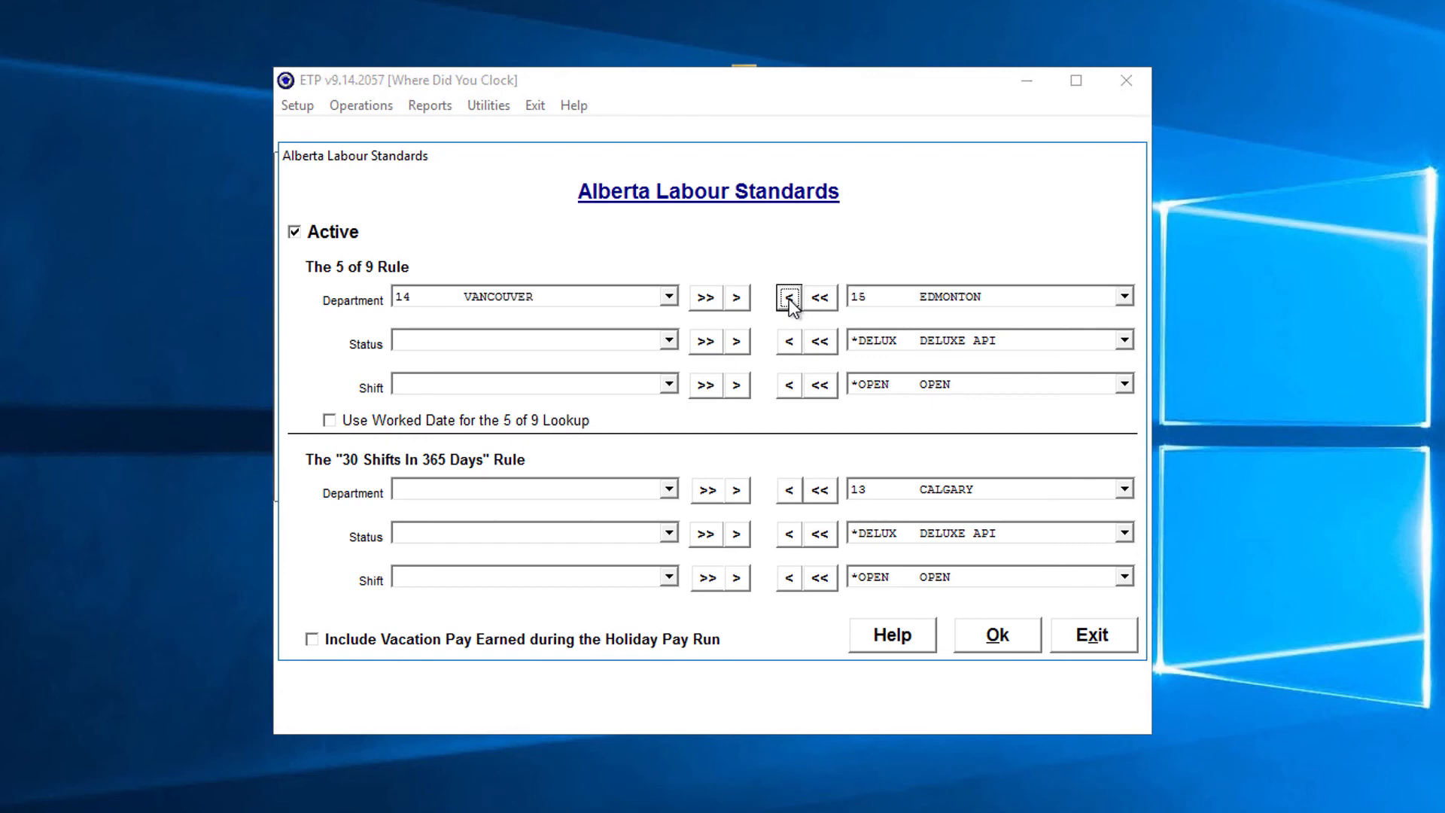
pyautogui.click(932, 301)
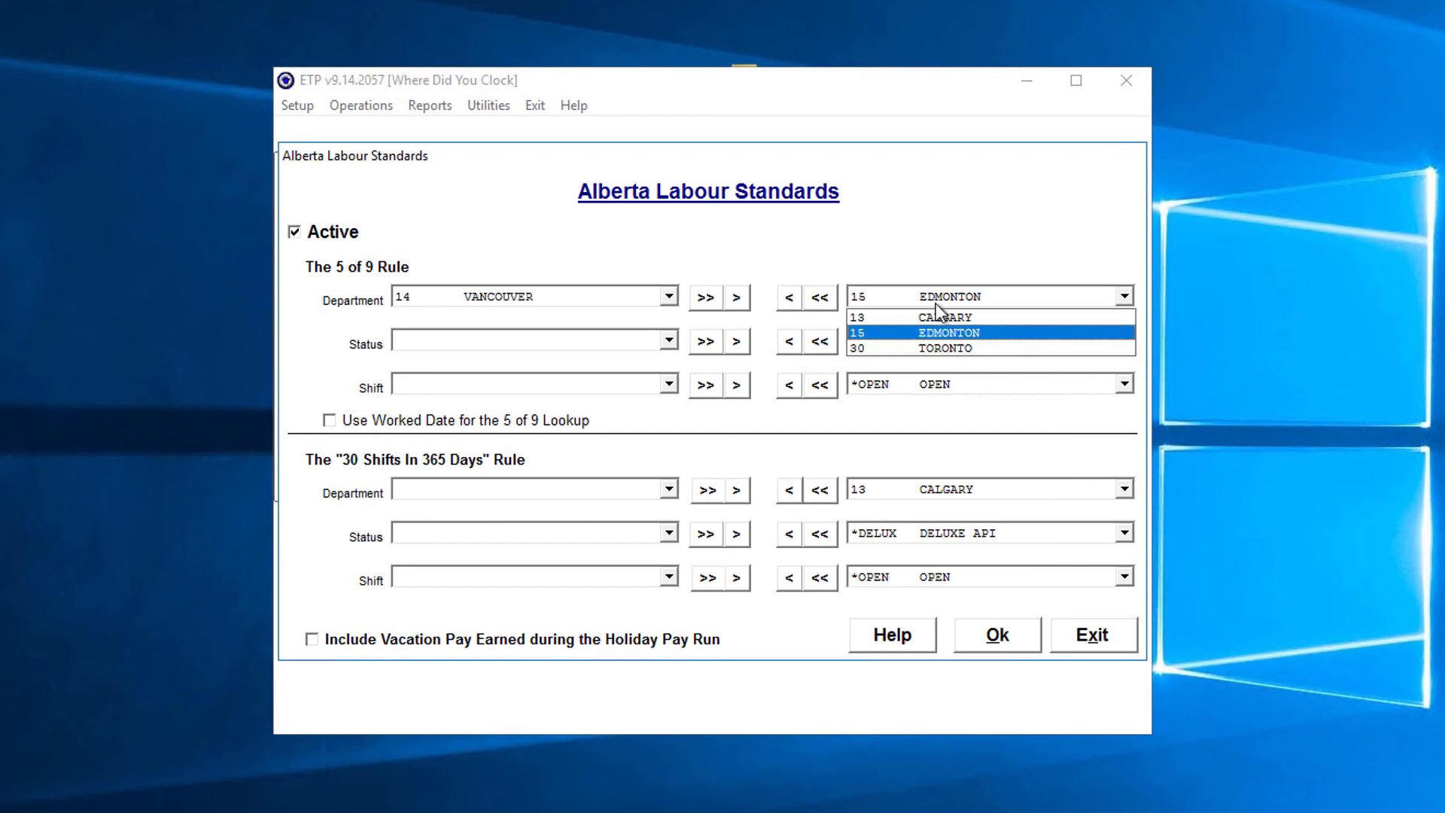
pyautogui.click(910, 347)
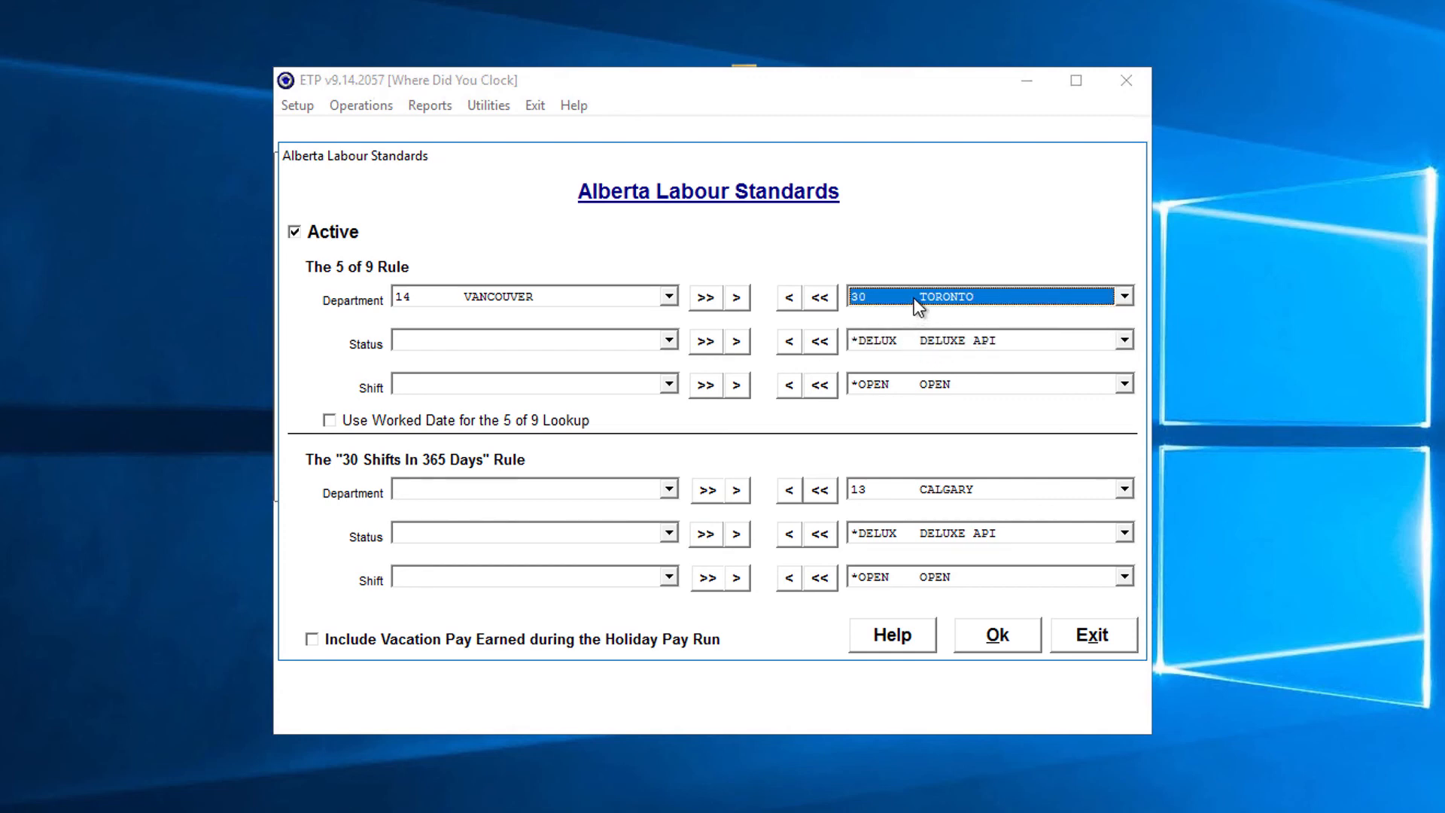
pyautogui.click(788, 298)
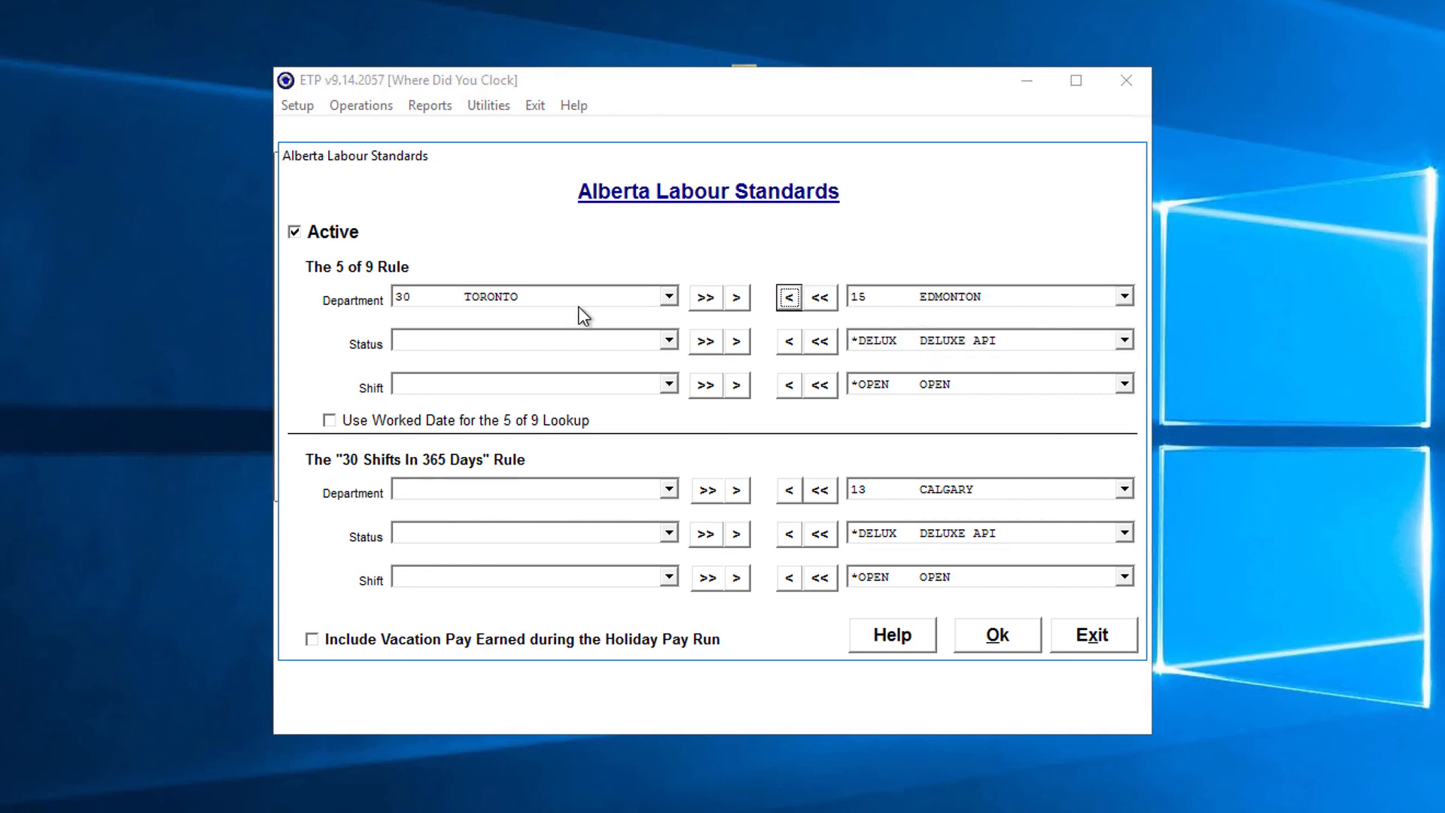
pyautogui.click(505, 297)
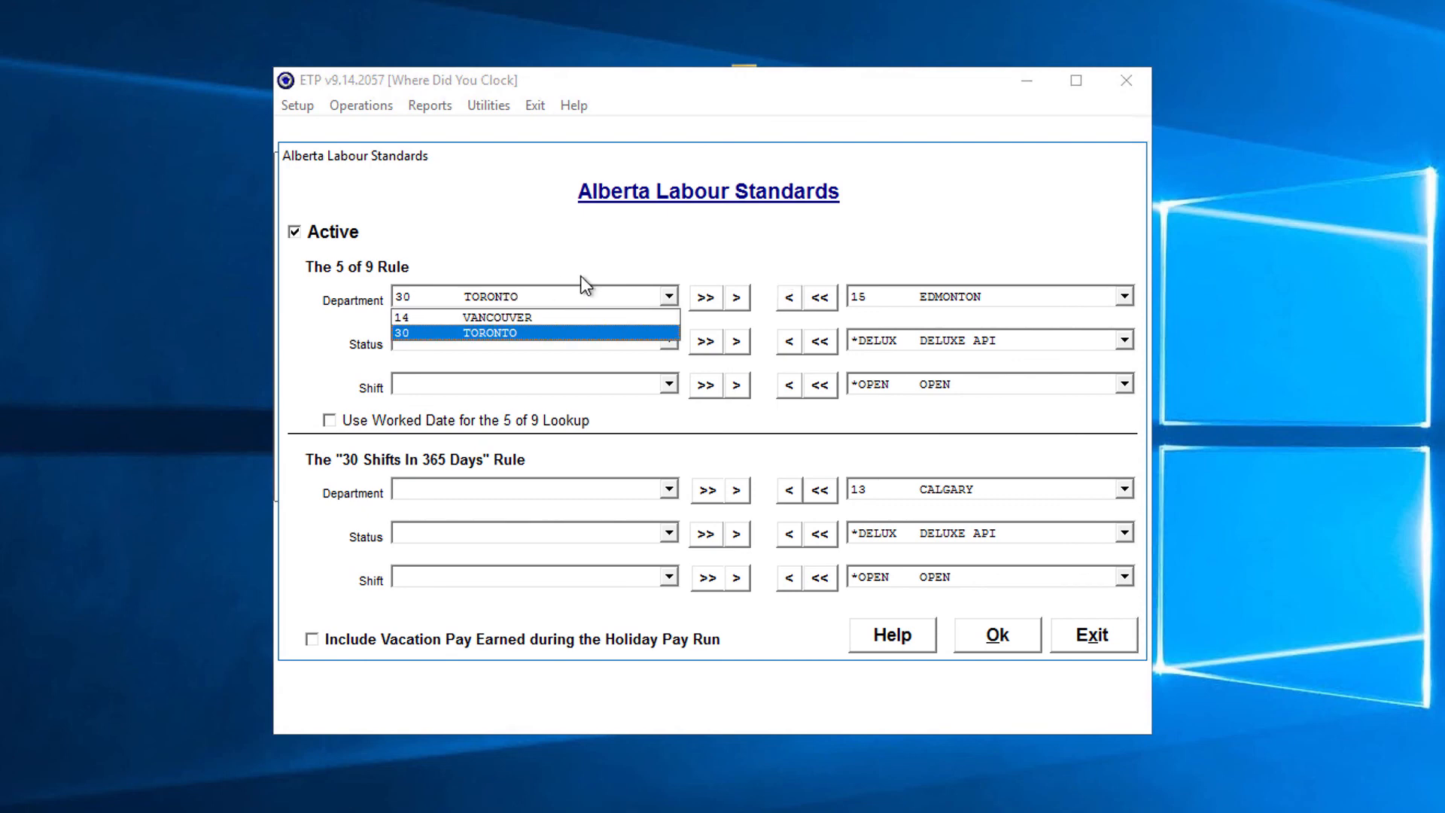